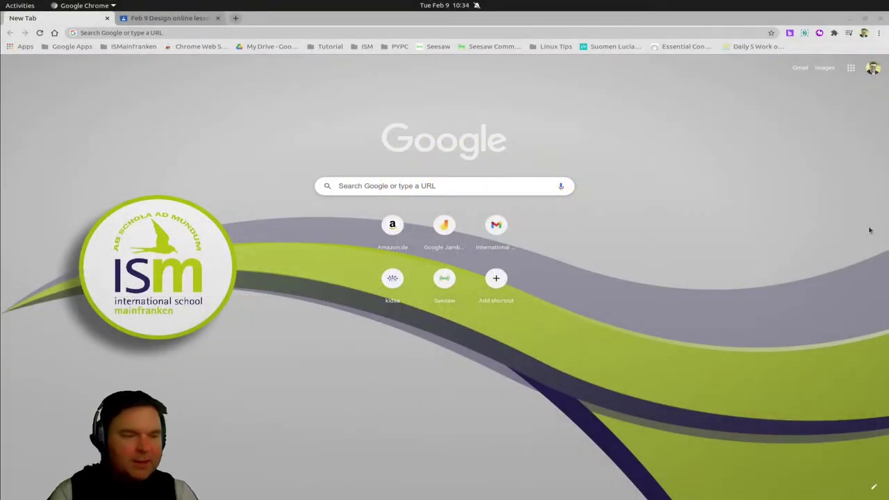
Step: Beside the Feb 9 Design lesson tab, reach the Chrome Web Store through a Google search for 'chrome'
{"action": "left_click", "coordinate": [181, 18]}
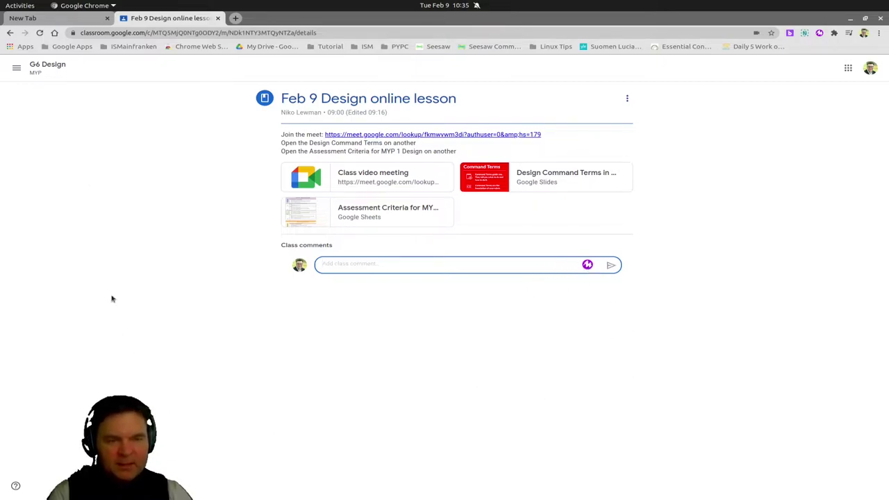
{"action": "left_click", "coordinate": [236, 18]}
{"action": "type", "text": "chr"}
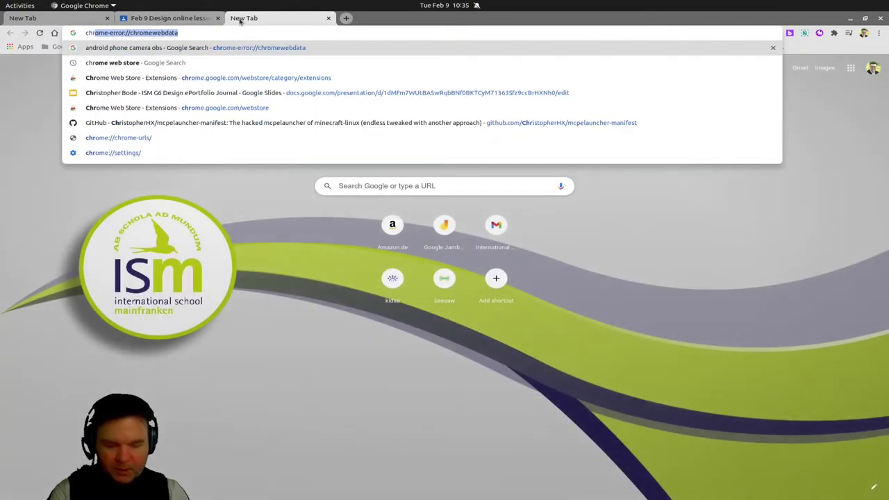
{"action": "type", "text": "ome"}
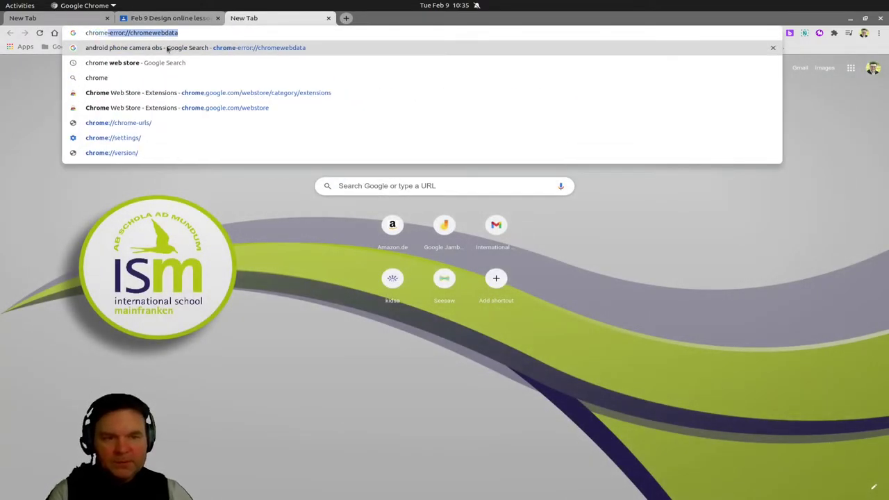
{"action": "left_click", "coordinate": [136, 63]}
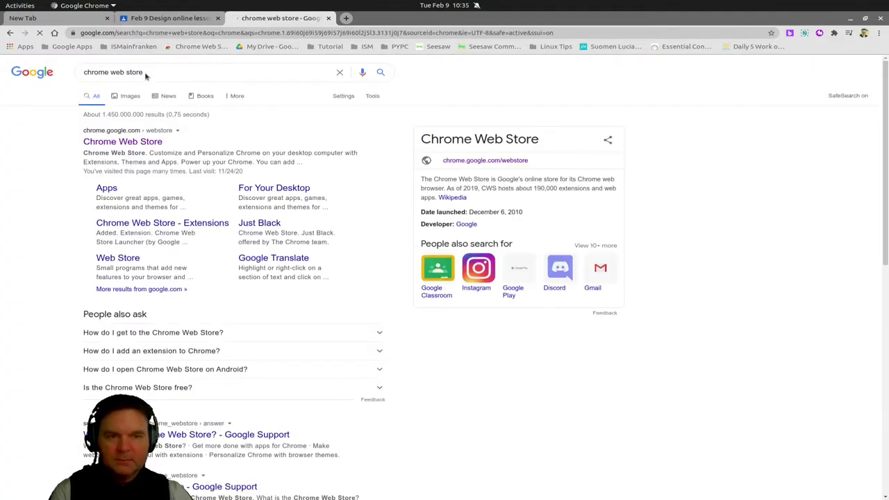
{"action": "left_click", "coordinate": [122, 144]}
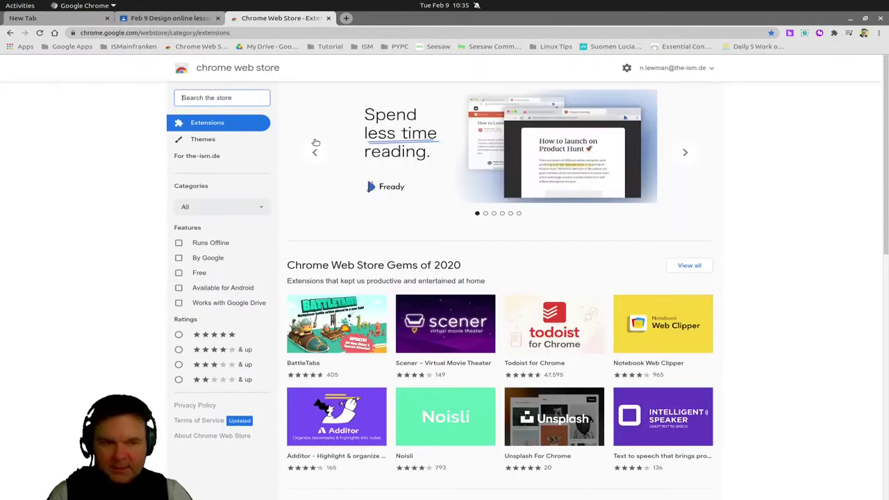
Step: Search the Chrome Web Store for 'MOTE'
{"action": "left_click", "coordinate": [219, 97]}
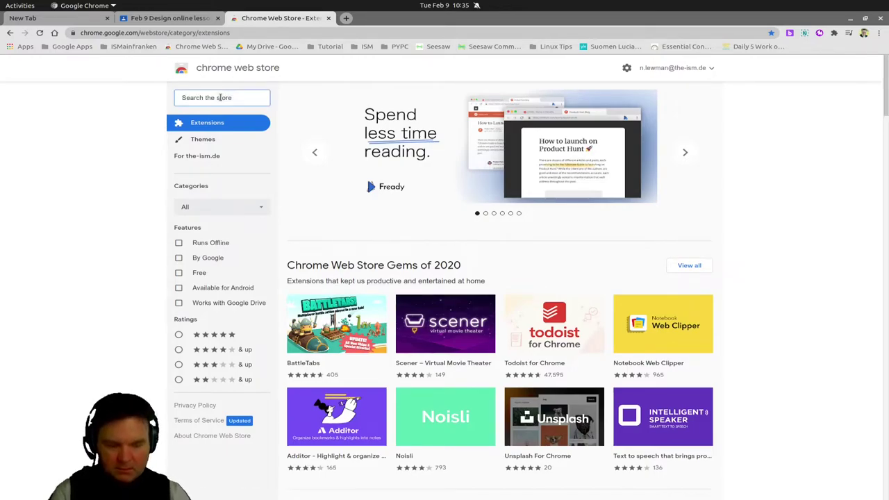
{"action": "type", "text": "MOTE"}
{"action": "key", "text": "Return"}
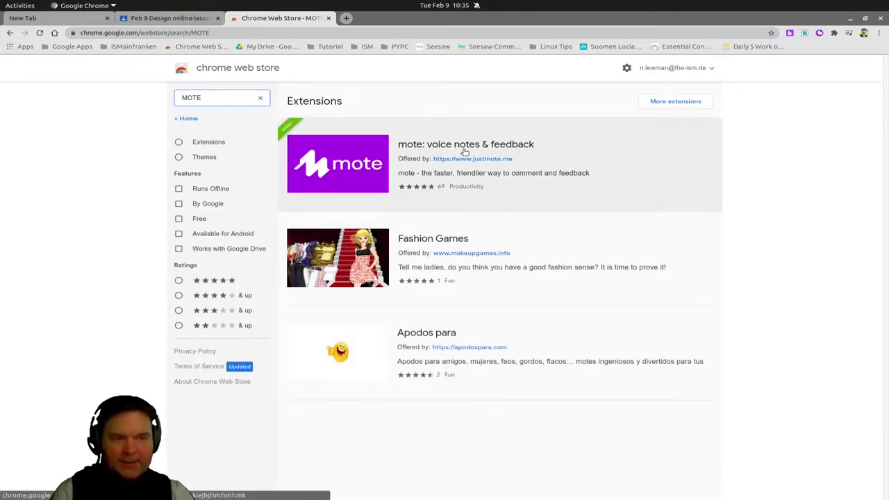
Step: Confirm mote is listed among installed extensions, then go back to the Classroom lesson
{"action": "left_click", "coordinate": [834, 32]}
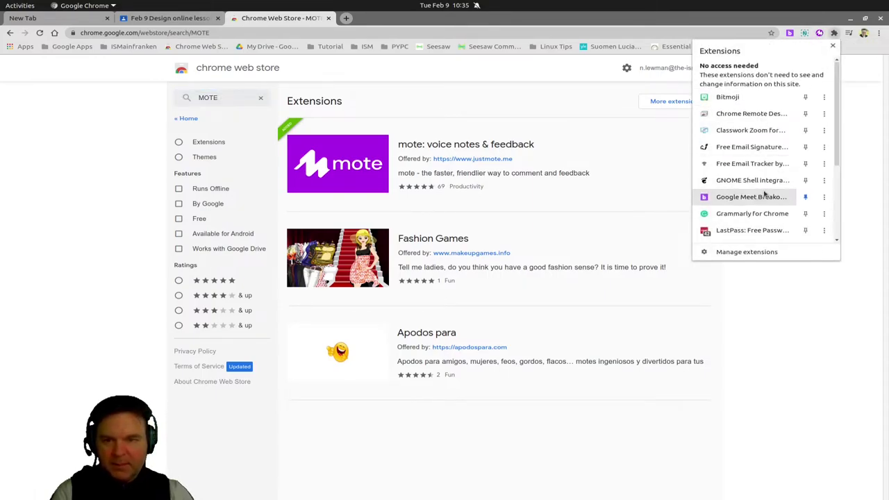
{"action": "scroll", "coordinate": [757, 164], "scroll_direction": "down", "scroll_amount": 2}
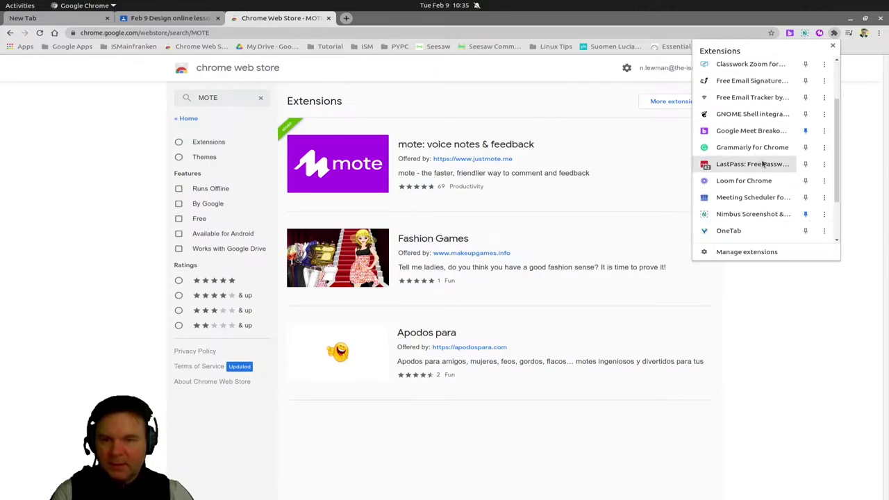
{"action": "scroll", "coordinate": [763, 182], "scroll_direction": "down", "scroll_amount": 2}
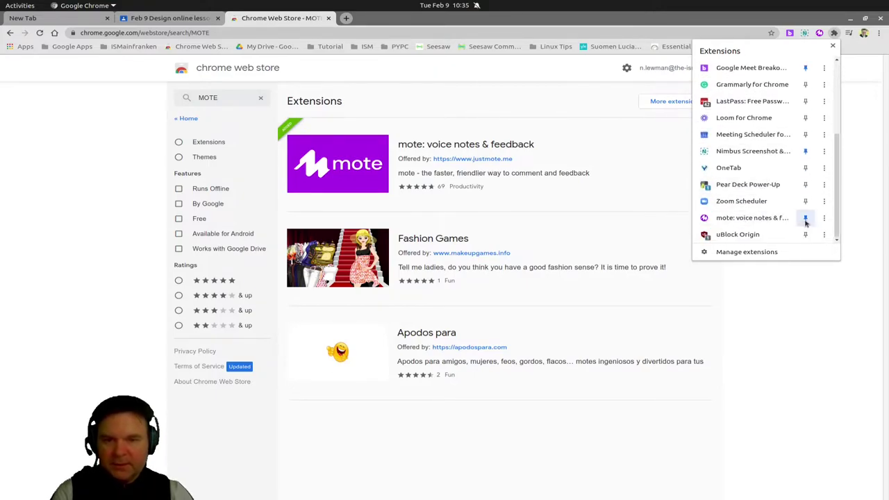
{"action": "left_click", "coordinate": [834, 48]}
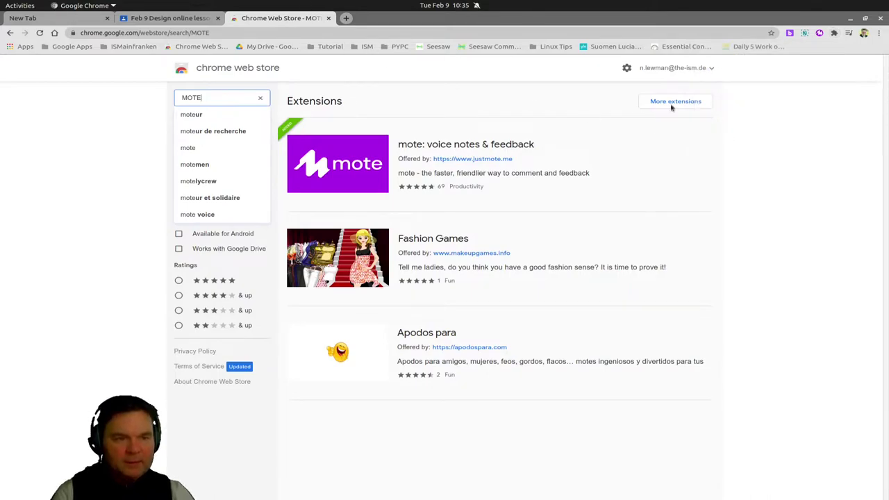
{"action": "left_click", "coordinate": [186, 18]}
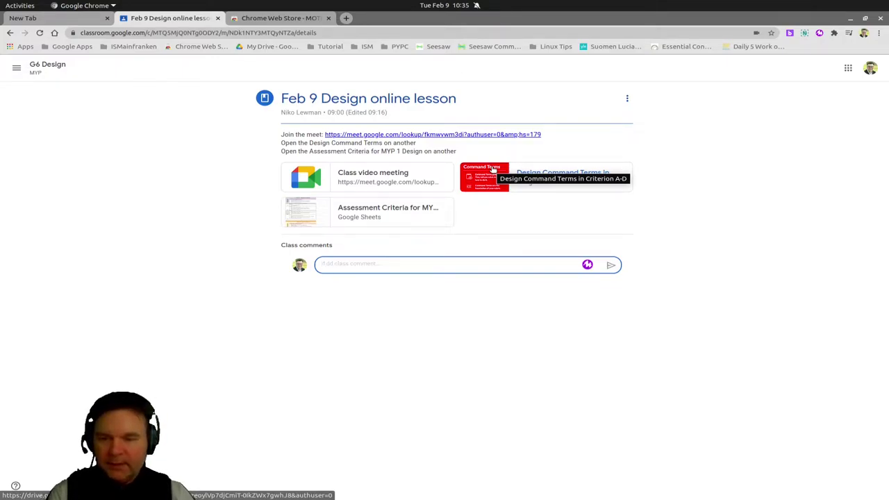
{"action": "left_click", "coordinate": [820, 33]}
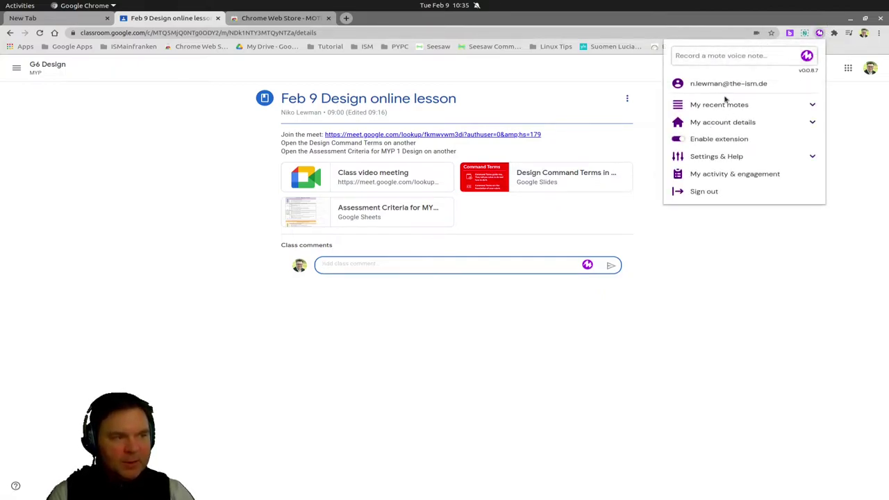
{"action": "left_click", "coordinate": [726, 104]}
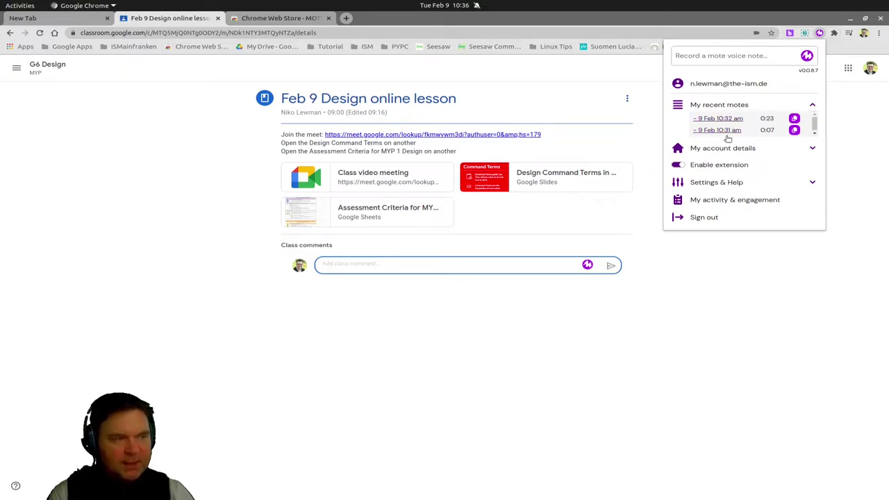
{"action": "left_click", "coordinate": [713, 182]}
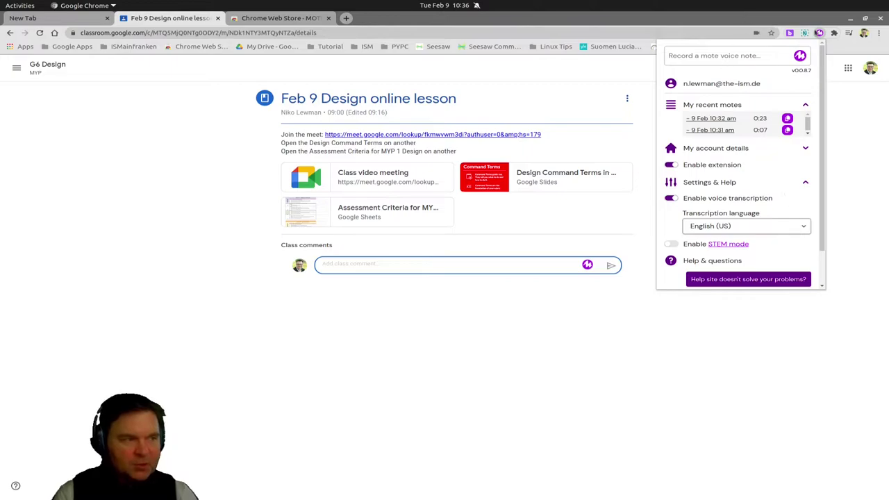
{"action": "left_click", "coordinate": [819, 33]}
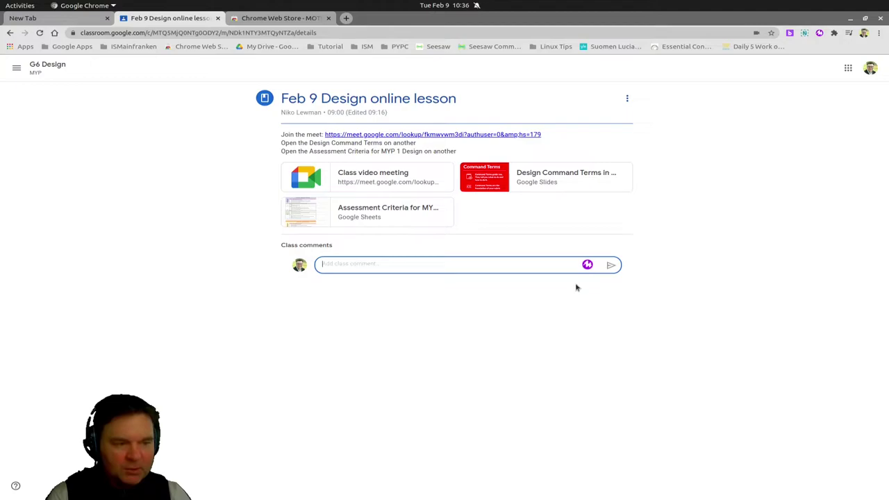
Step: Record a spoken mote voice note and insert its link into the Add class comment box
{"action": "left_click", "coordinate": [587, 264]}
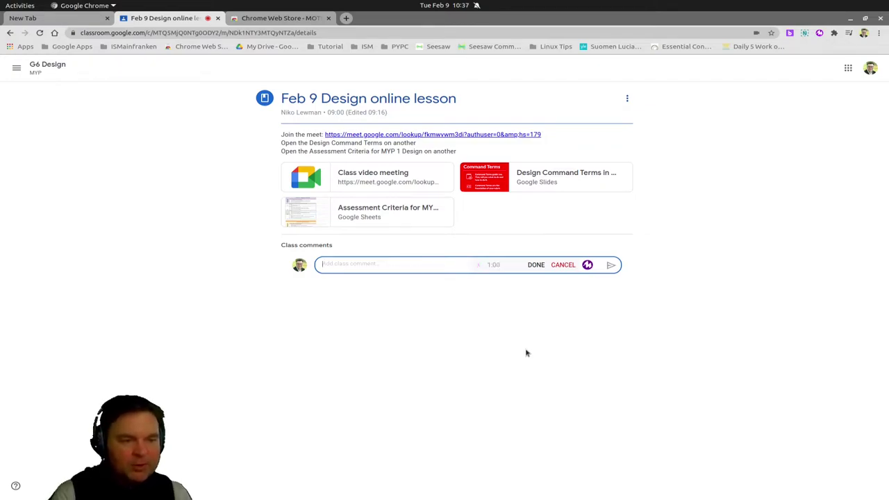
{"action": "left_click", "coordinate": [533, 264]}
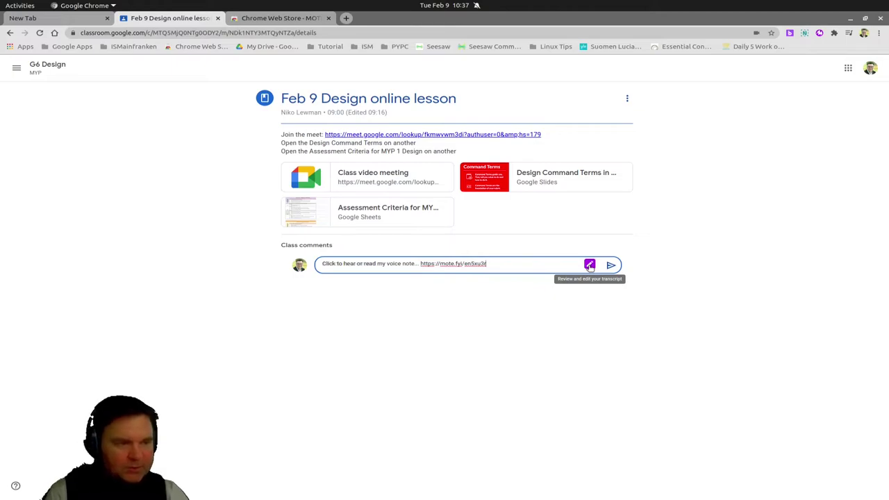
Step: Open the voice note's transcript and replace 'bright' with 'grade' so it reads 'grade 6'
{"action": "left_click", "coordinate": [589, 265]}
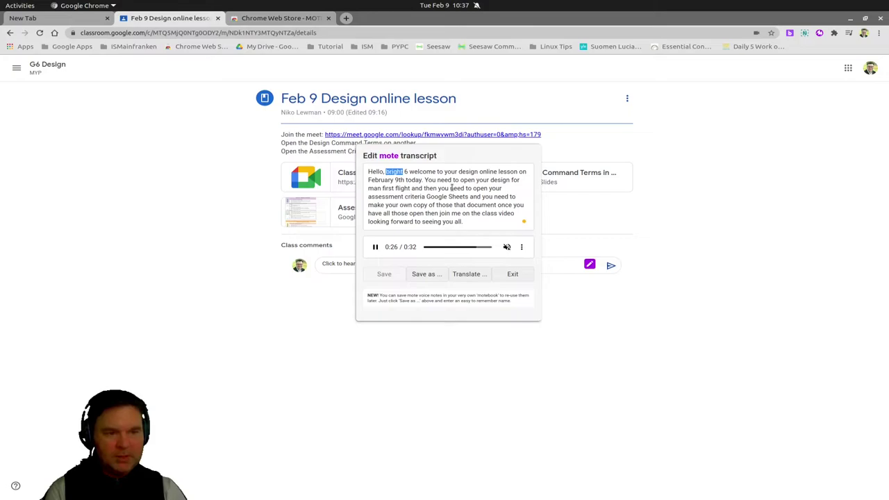
{"action": "type", "text": "grade"}
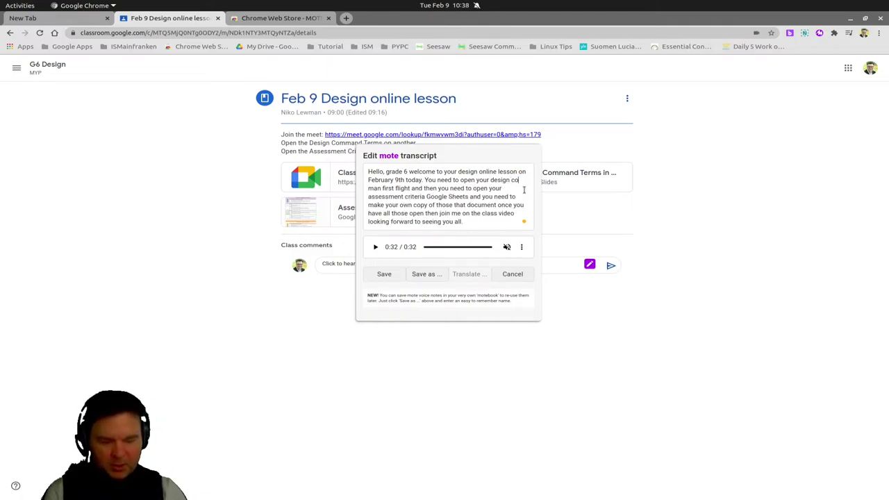
Step: Correct the transcript to read 'command terms first', removing the stray word 'right'
{"action": "type", "text": "command man first flight and then you need to open"}
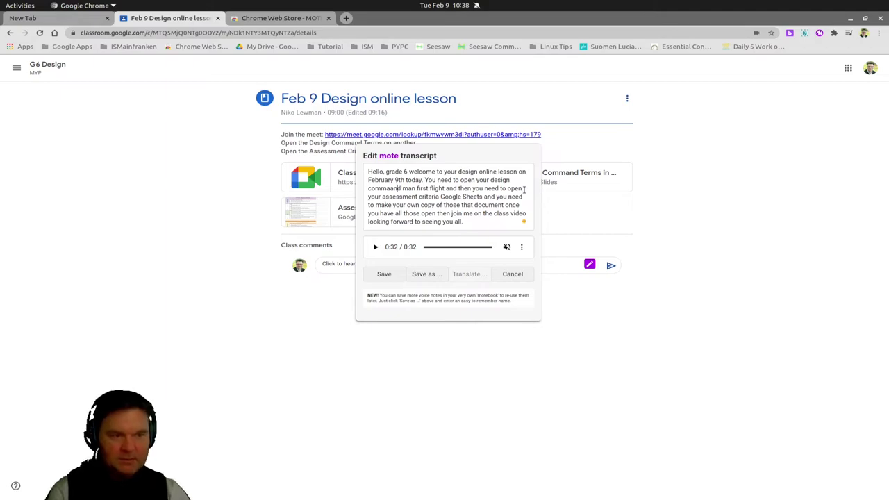
{"action": "key", "text": "BackSpace"}
{"action": "key", "text": "ctrl+shift+Right"}
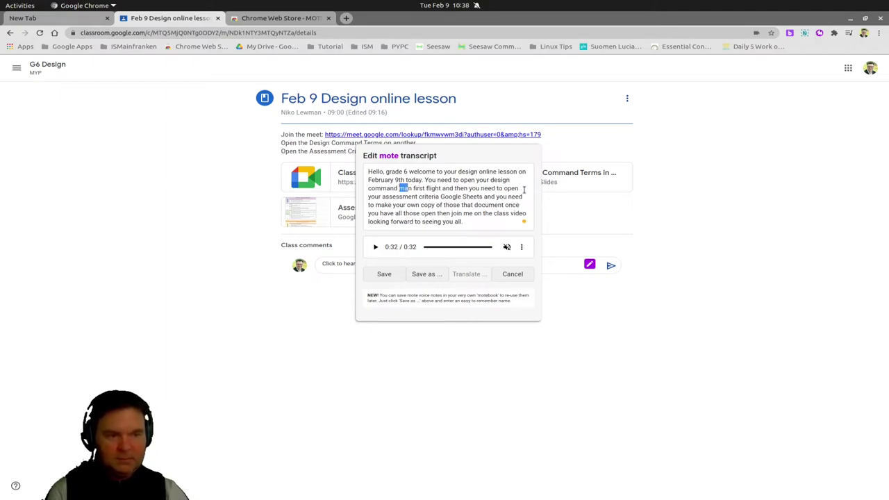
{"action": "type", "text": "terms"}
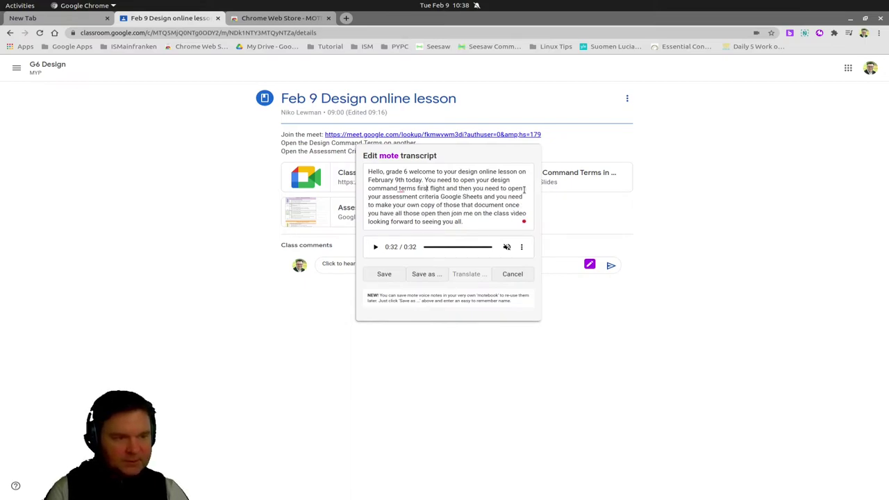
{"action": "key", "text": "Right"}
{"action": "key", "text": "shift+Right"}
{"action": "key", "text": "shift+Right"}
{"action": "key", "text": "shift+Right"}
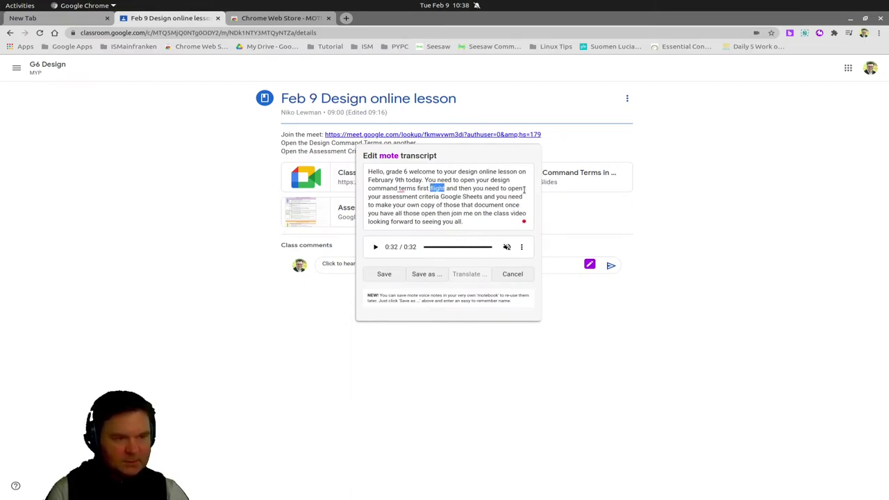
{"action": "key", "text": "BackSpace"}
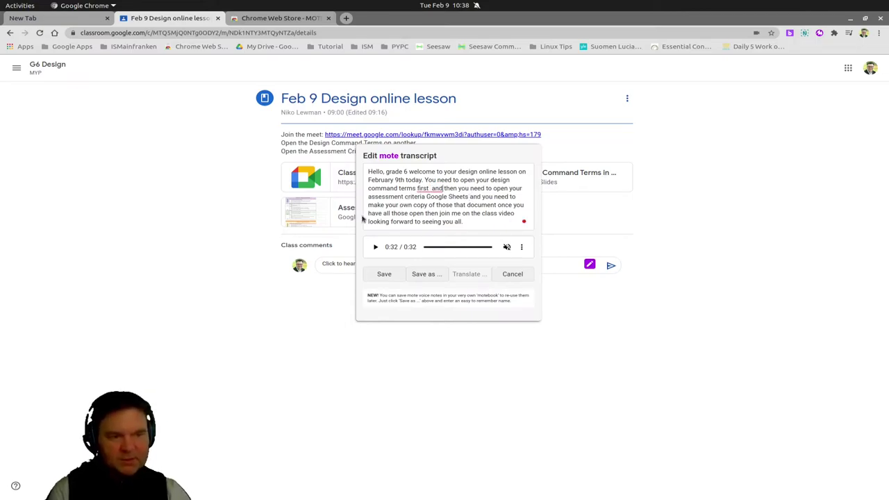
Step: Delete 'those' to read 'copy of that document', begin a new sentence at 'Looking', and save
{"action": "double_click", "coordinate": [458, 205]}
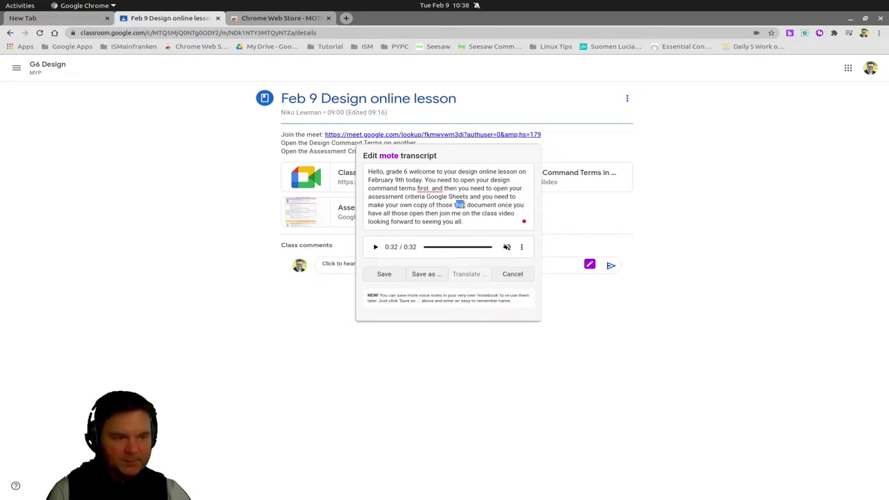
{"action": "left_click", "coordinate": [451, 206]}
{"action": "key", "text": "BackSpace"}
{"action": "key", "text": "BackSpace"}
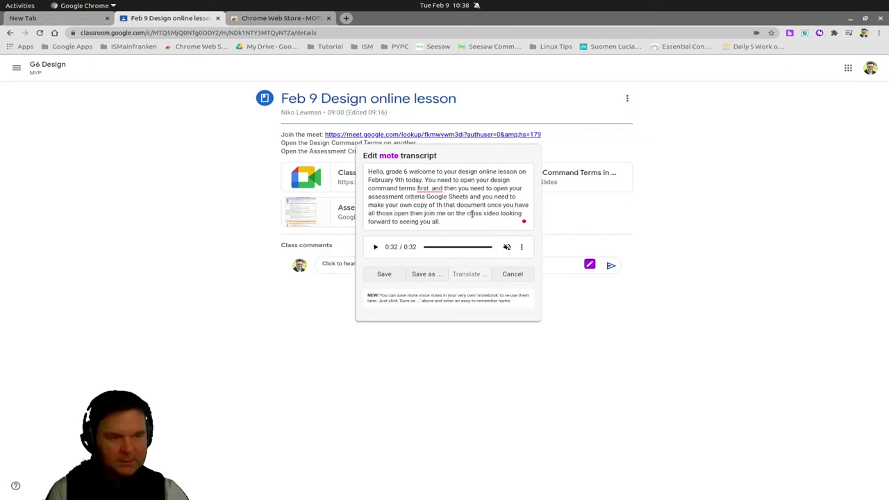
{"action": "key", "text": "BackSpace"}
{"action": "key", "text": "BackSpace"}
{"action": "key", "text": "BackSpace"}
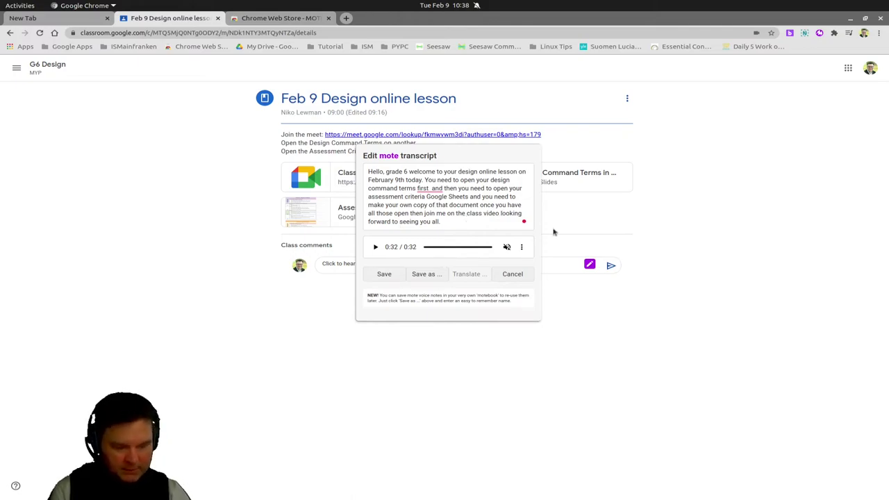
{"action": "key", "text": "BackSpace"}
{"action": "type", "text": "L"}
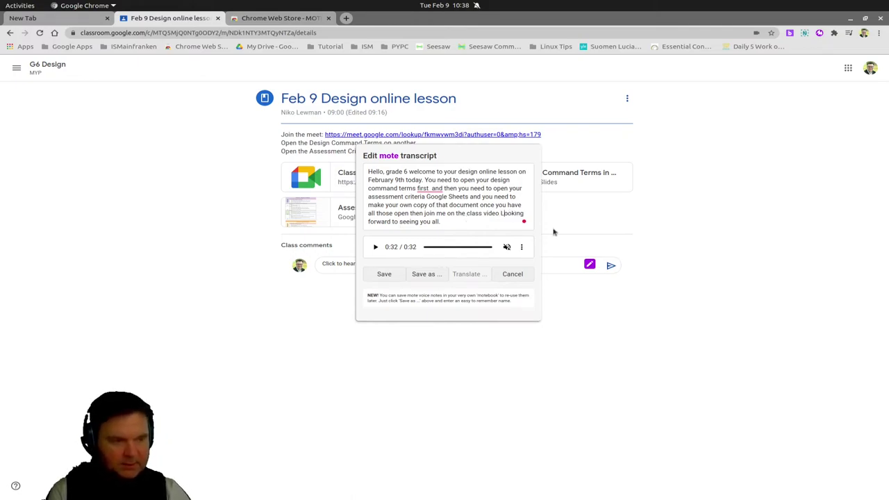
{"action": "type", "text": "."}
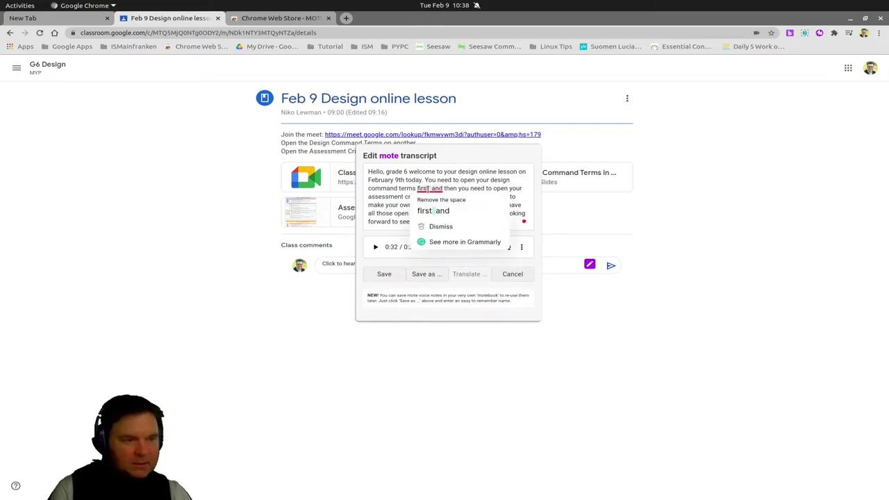
{"action": "left_click", "coordinate": [420, 198]}
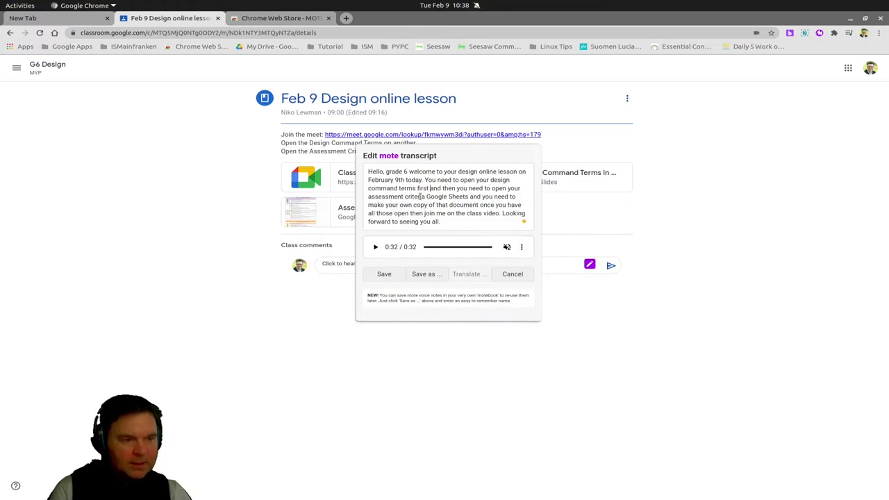
{"action": "left_click", "coordinate": [384, 274]}
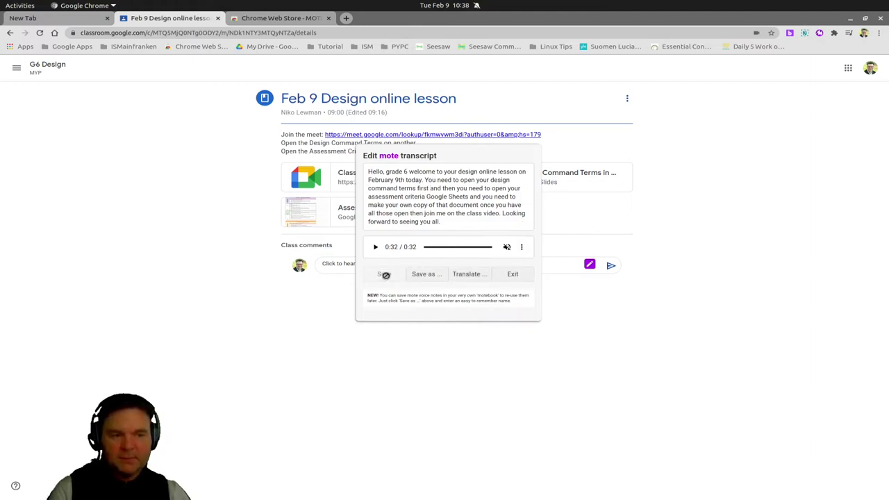
Step: Translate the corrected transcript into German and save the German version
{"action": "left_click", "coordinate": [468, 274]}
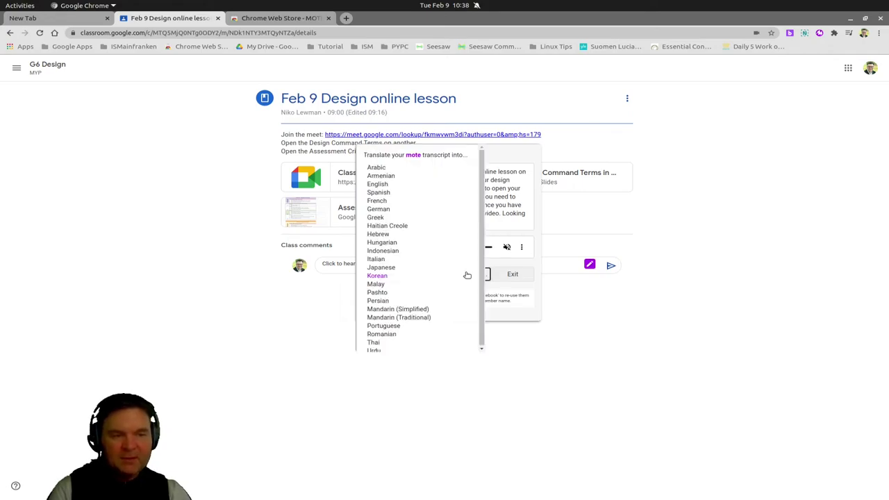
{"action": "left_click", "coordinate": [382, 209]}
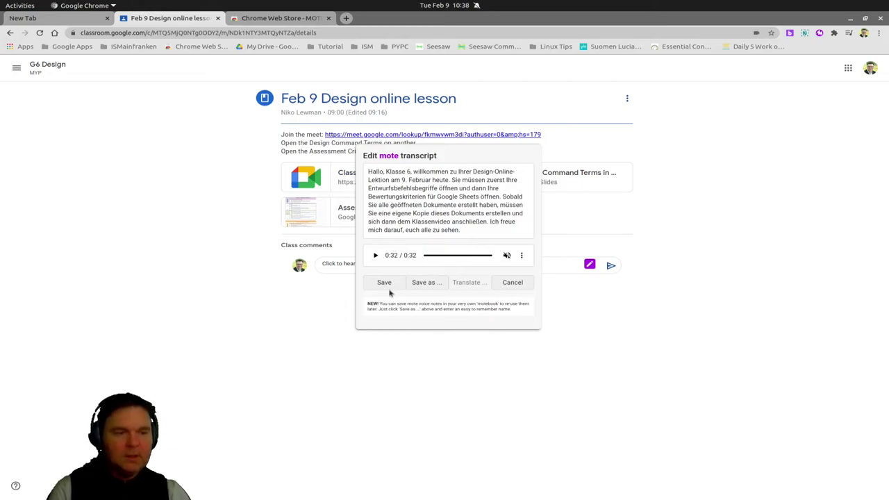
{"action": "left_click", "coordinate": [381, 283]}
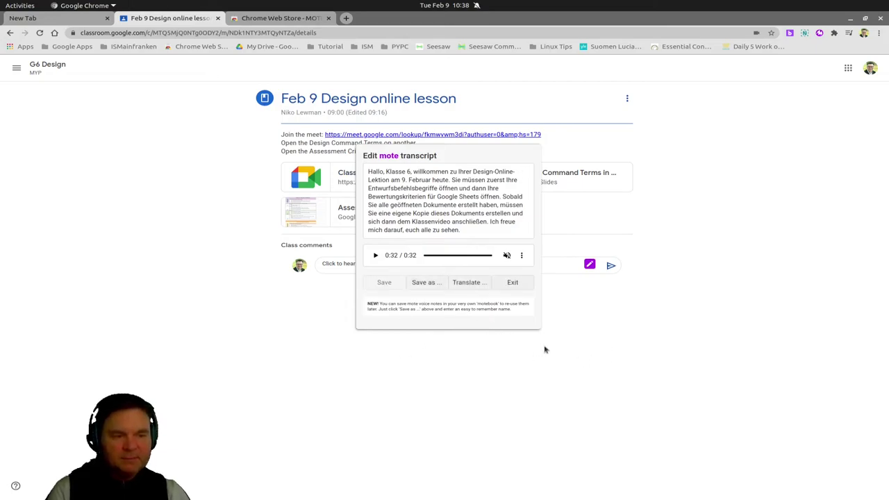
Step: Exit the mote transcript dialog, leaving the voice-note link in the comment box
{"action": "left_click", "coordinate": [513, 282]}
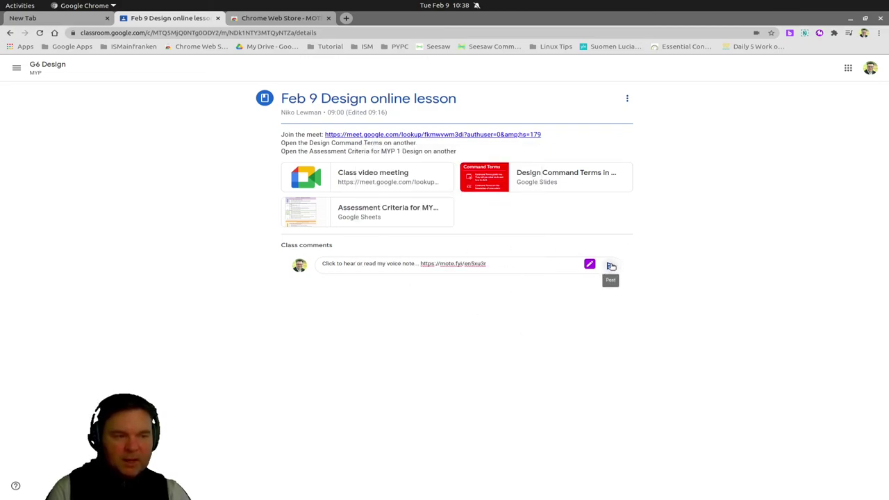